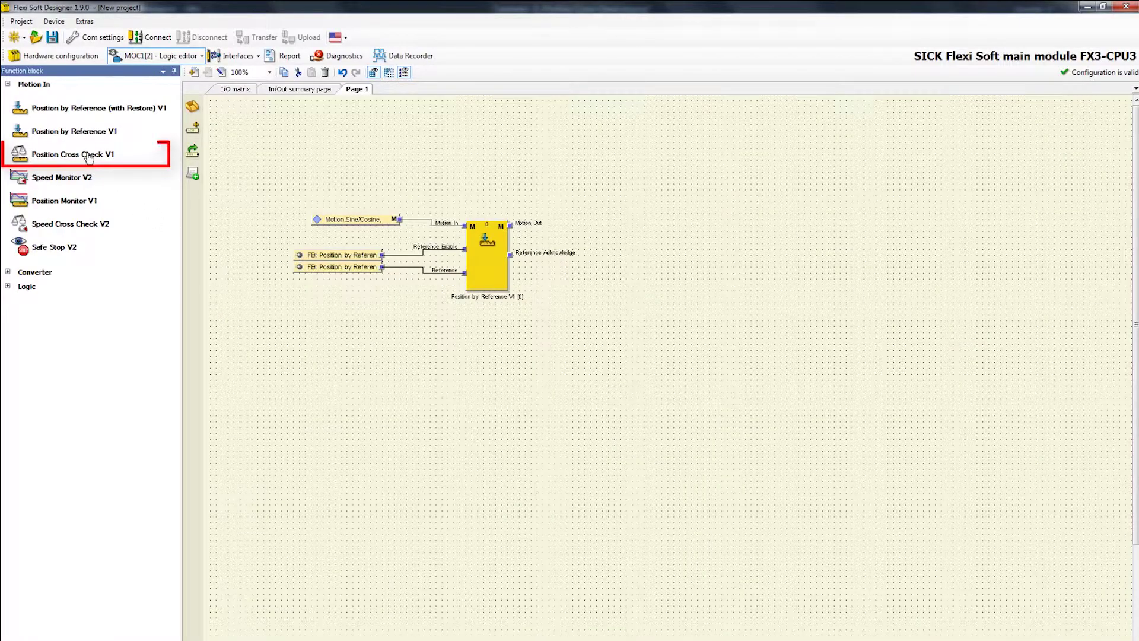
Step: Place a Position Cross Check V1 block right of the Position by Reference block
drag(164, 217, 624, 233)
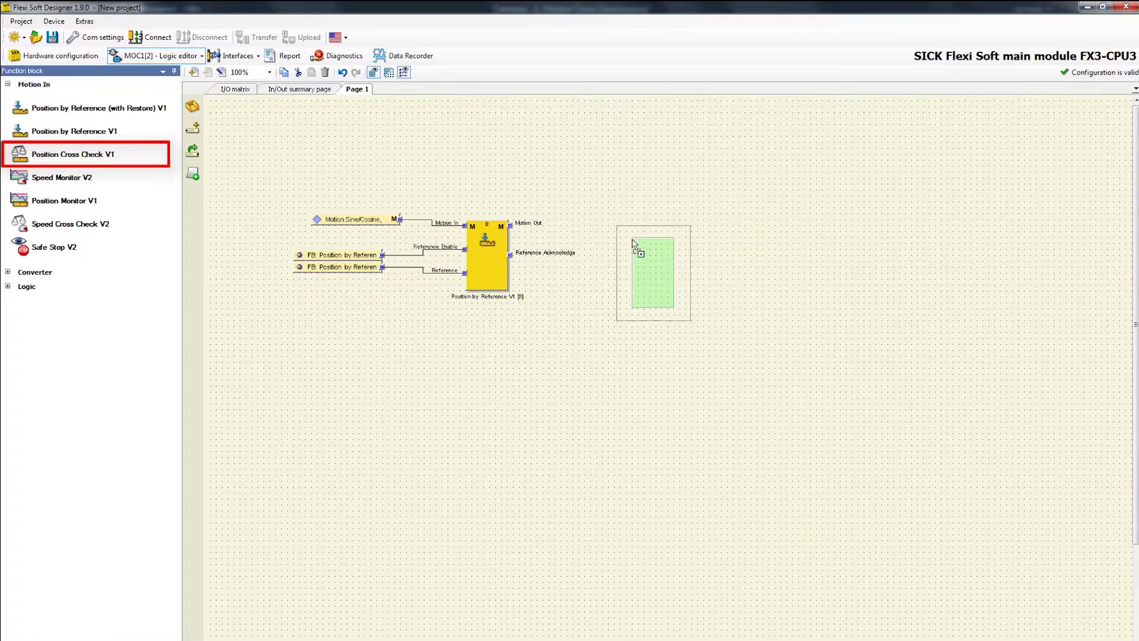
drag(624, 233, 624, 235)
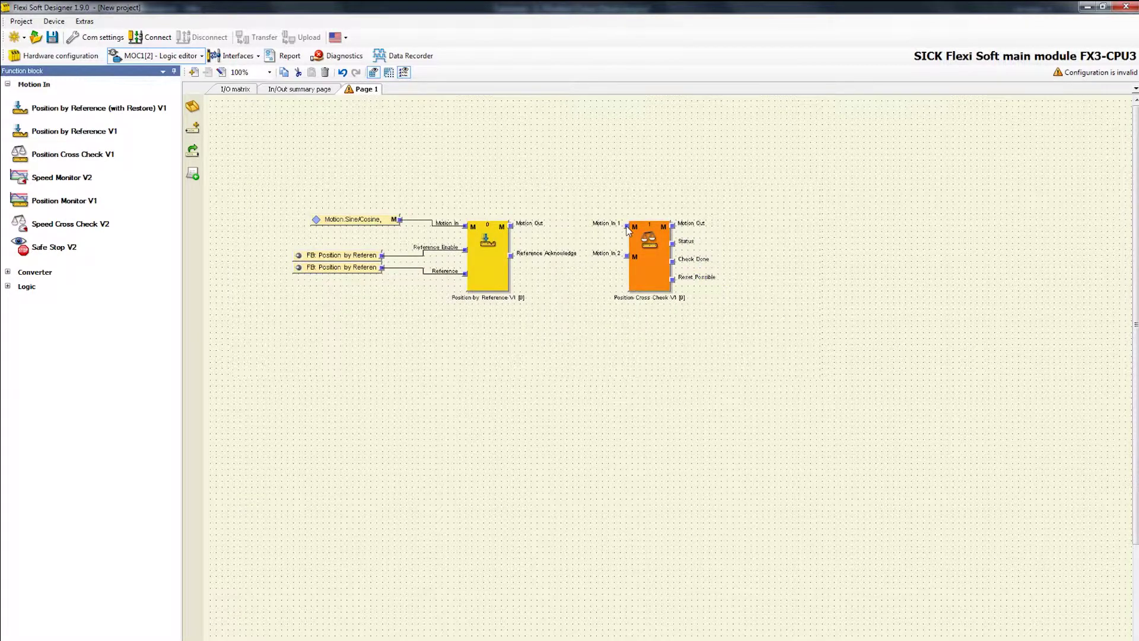
Step: Wire Position by Reference's Motion Out into the cross check's Motion In 1
drag(621, 228, 508, 237)
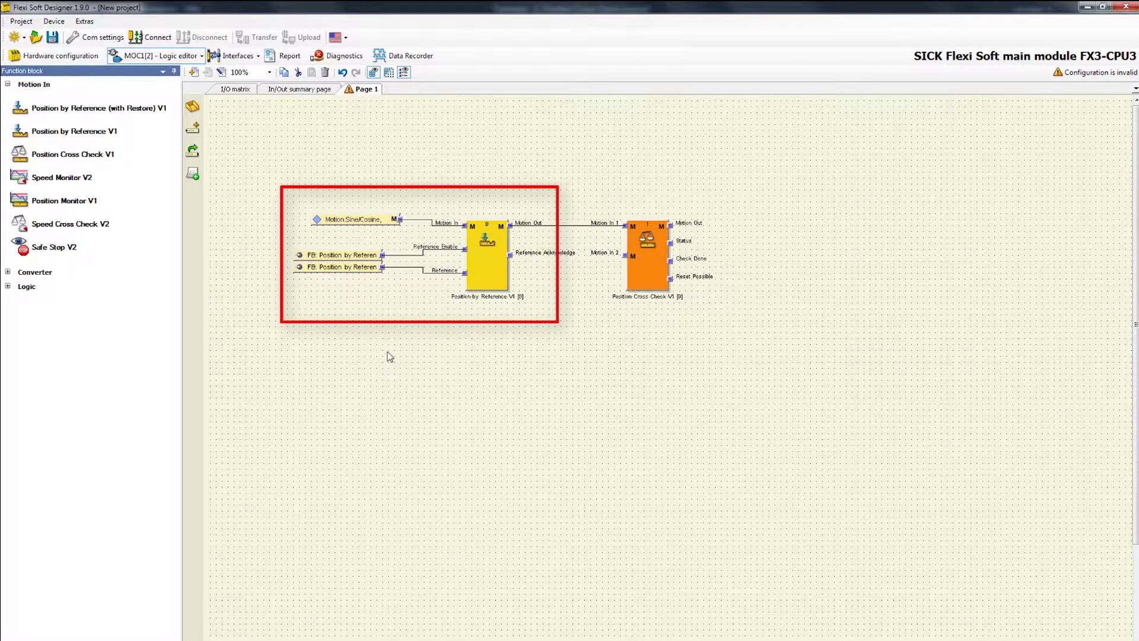
Step: Place the MOC1[2] Motion.SSI master.E2 encoder input and wire it to Motion In 2
click(24, 636)
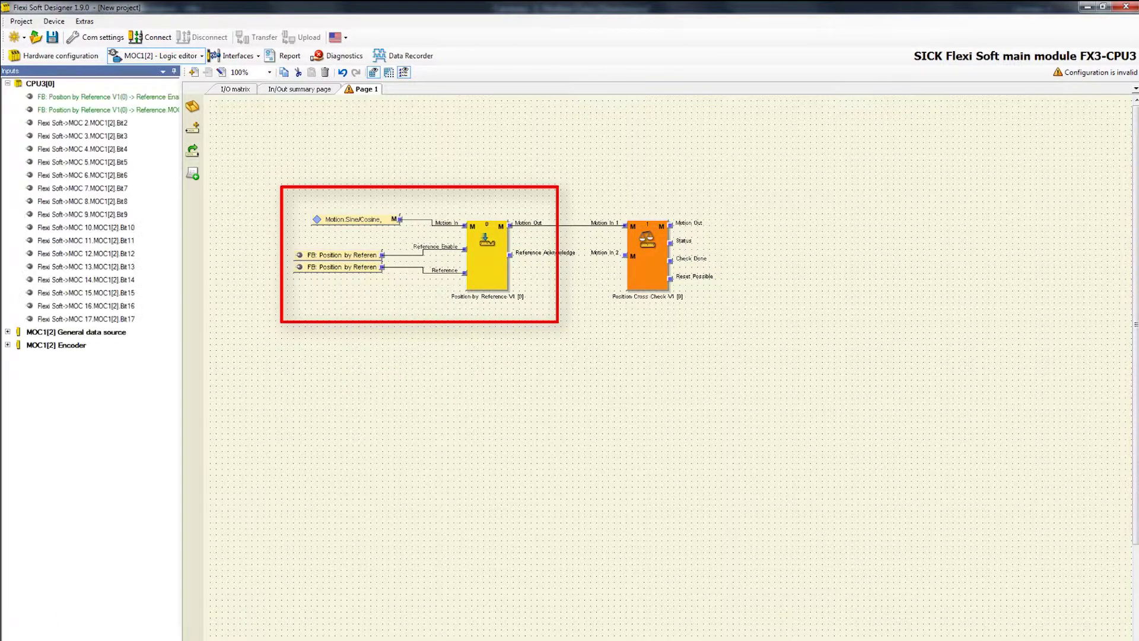
double_click(59, 345)
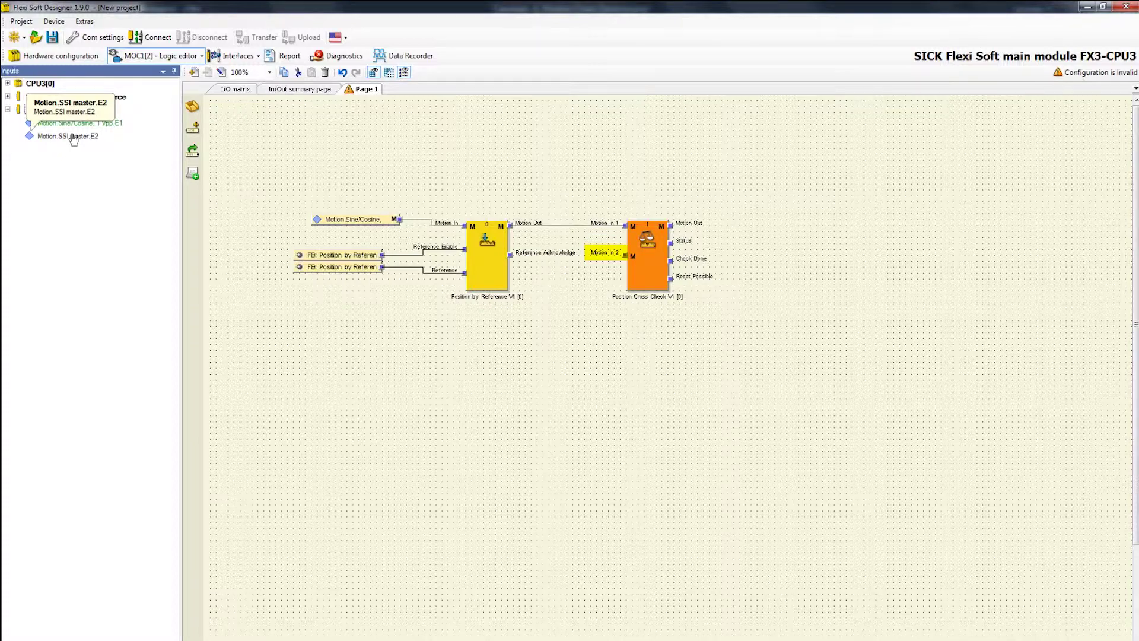
drag(73, 140, 238, 335)
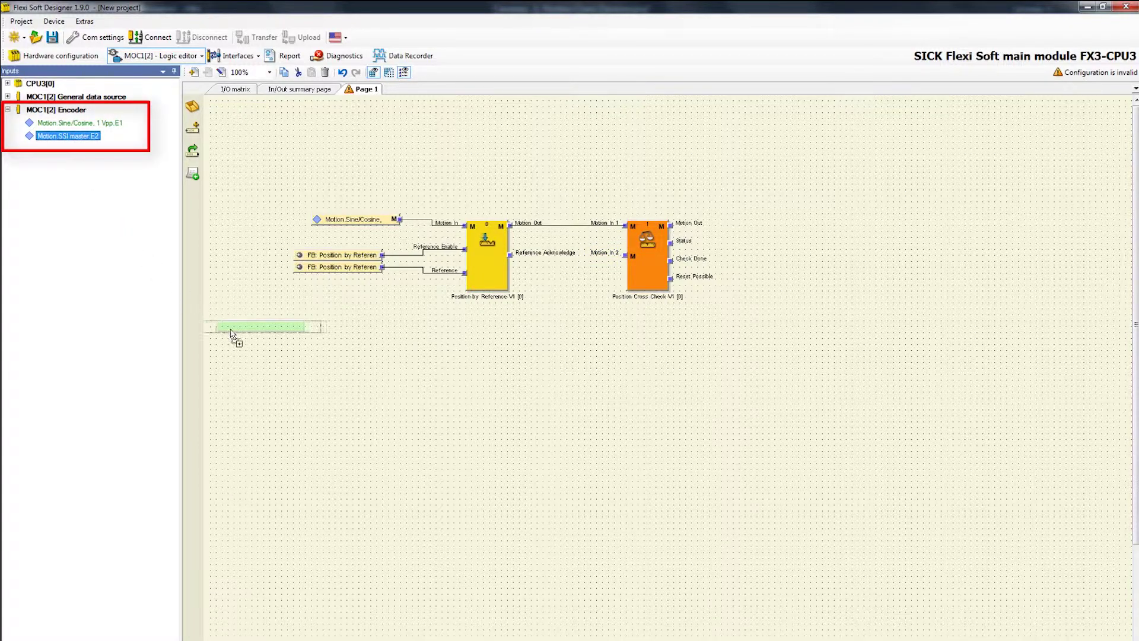
mouse_move(238, 335)
mouse_down()
mouse_move(374, 344)
mouse_move(602, 279)
mouse_up()
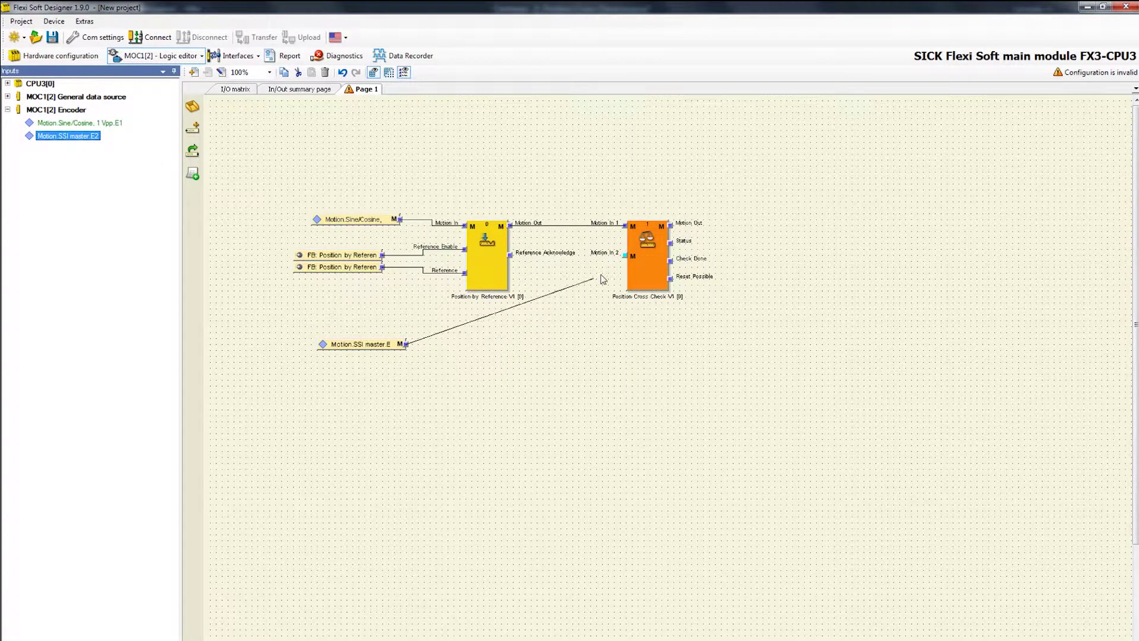
drag(602, 278, 626, 256)
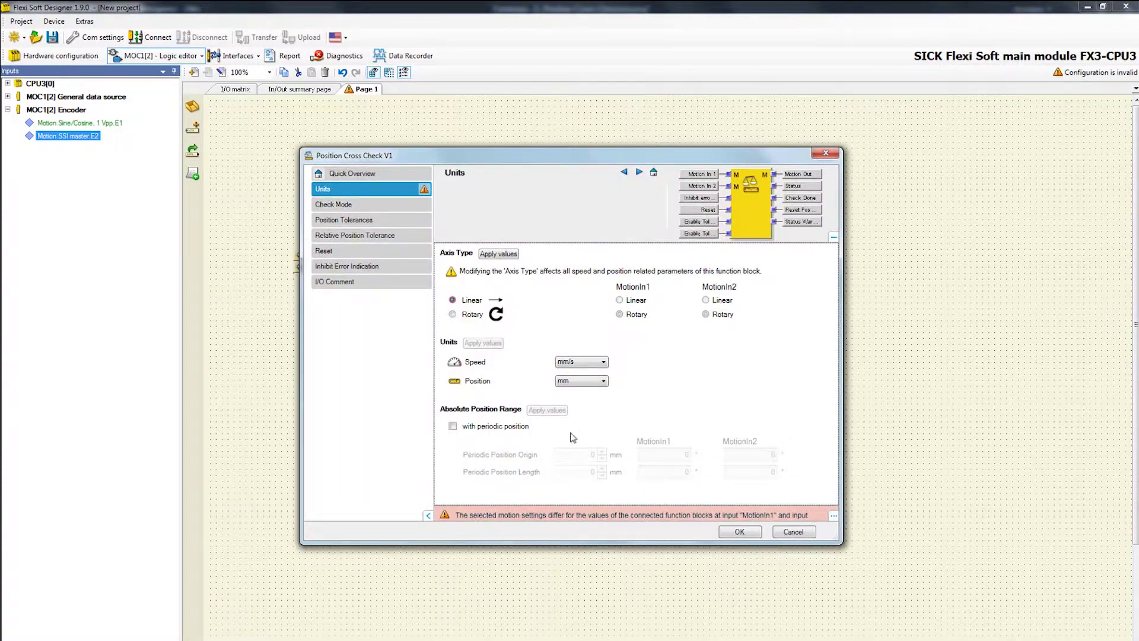
Step: Select the Rotary axis type so speed is in Rev/min and positions in degrees
click(507, 256)
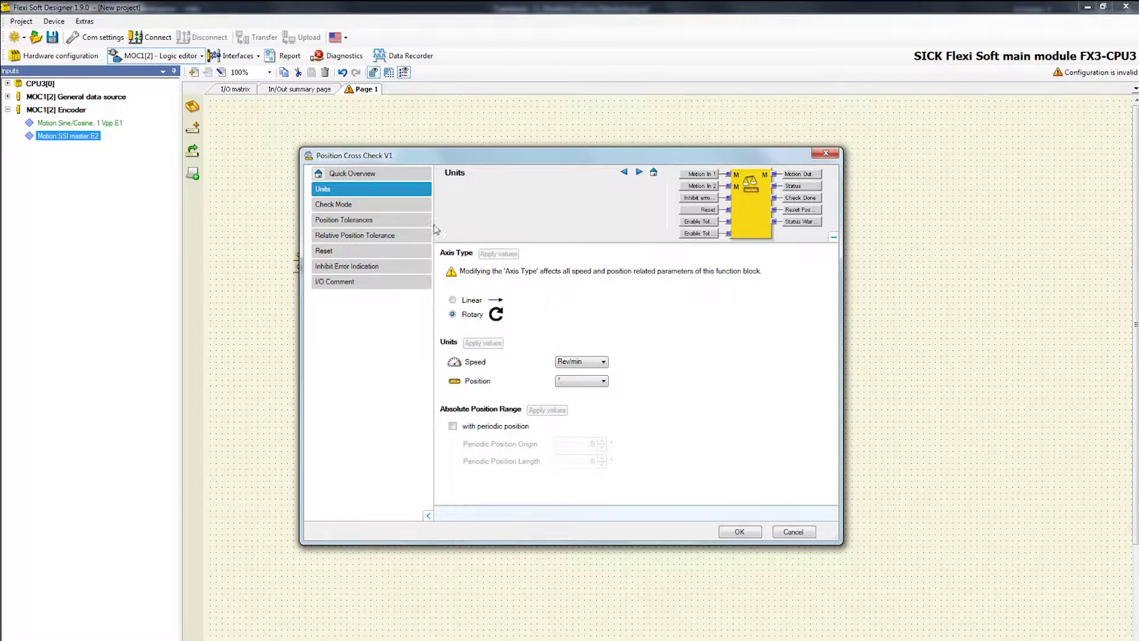
Step: Review the check mode diagrams and choose Opposite Direction Detection
click(397, 205)
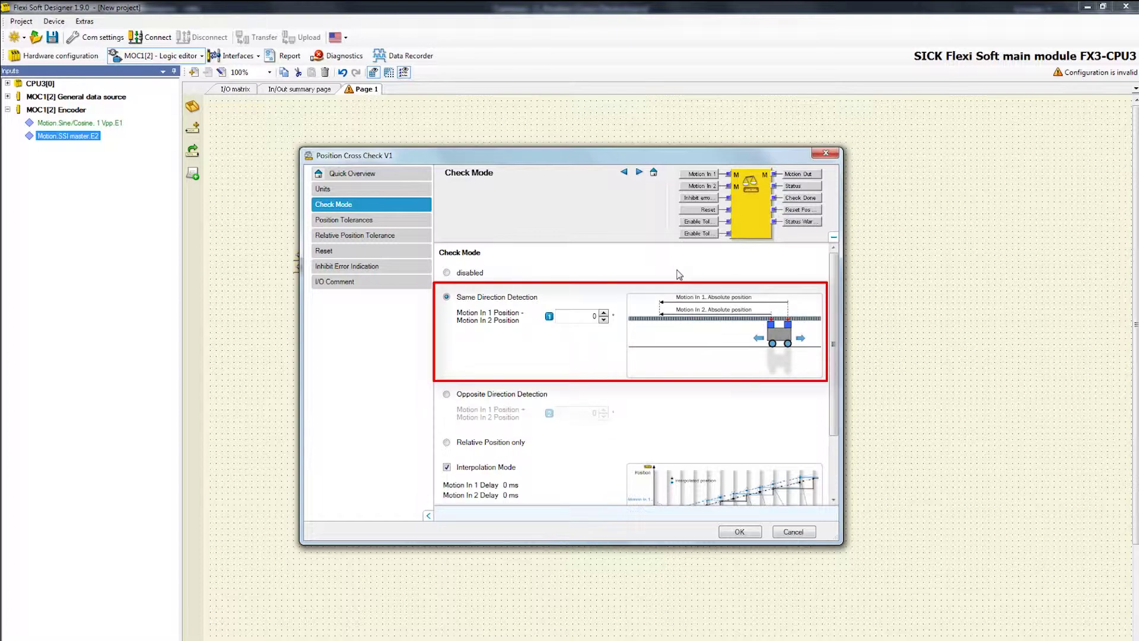
click(697, 332)
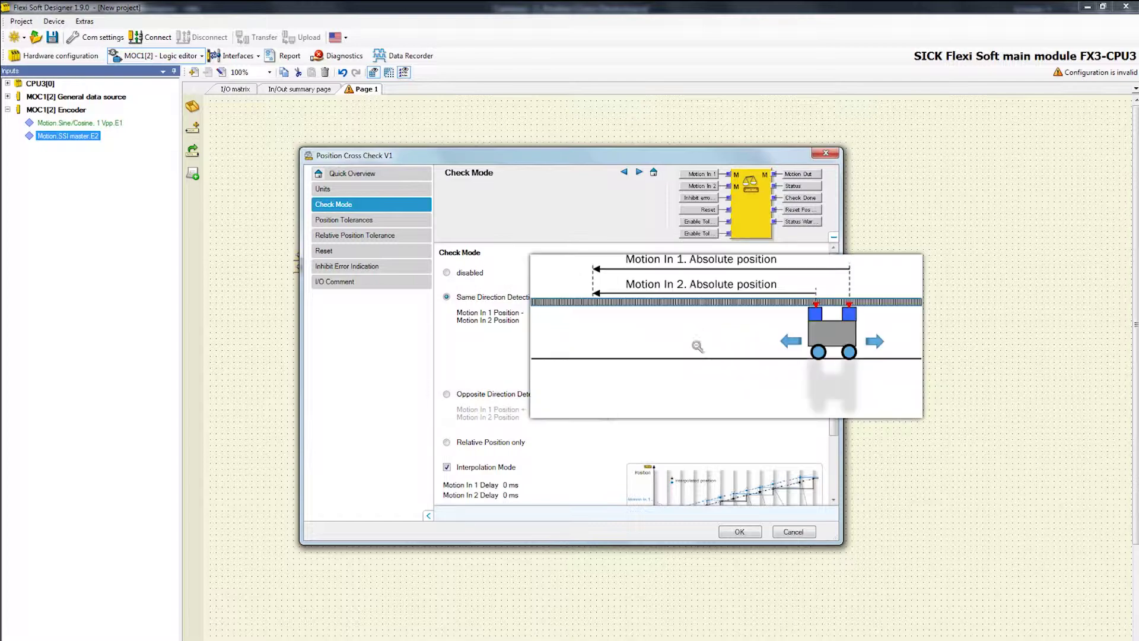
click(700, 377)
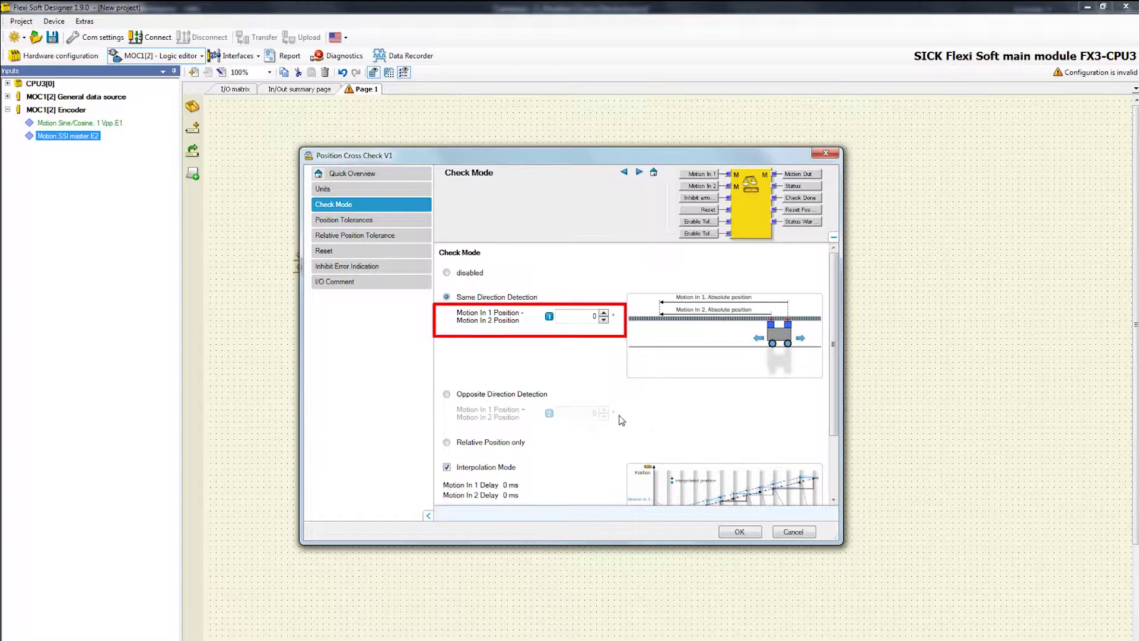
click(448, 395)
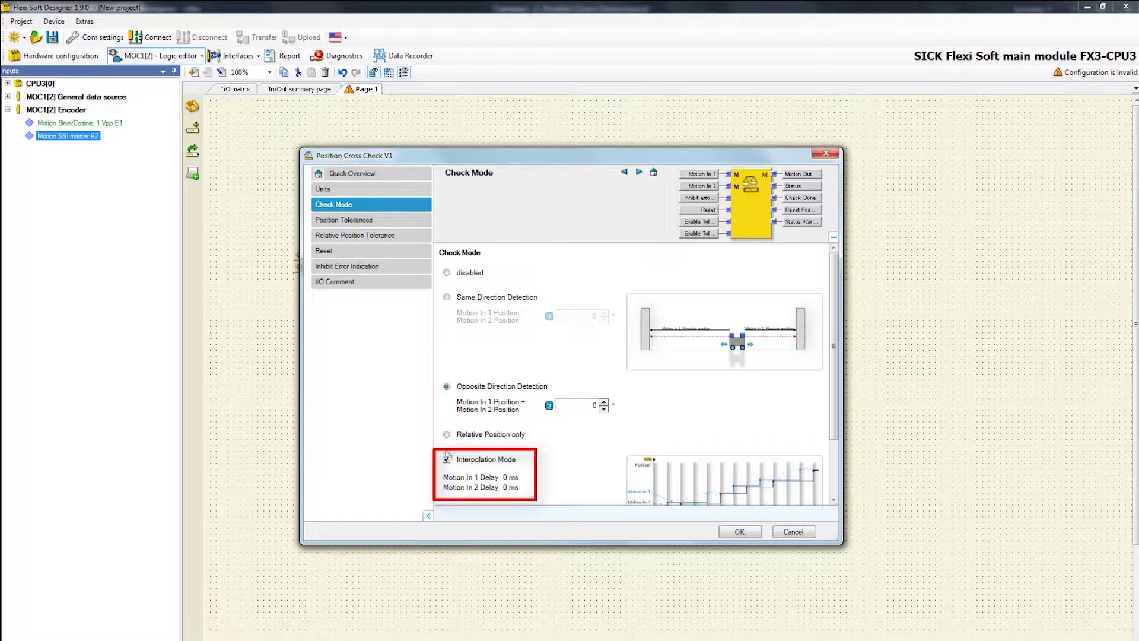
click(402, 223)
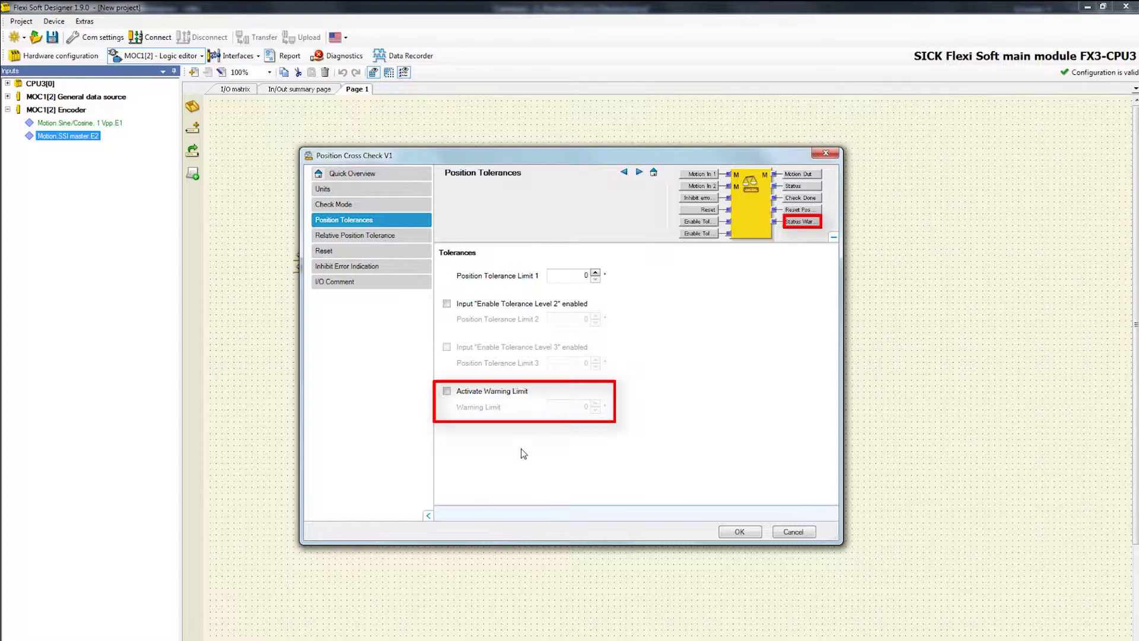
Step: Review the Relative Position Tolerance drift time, then view the manual Reset settings
click(381, 236)
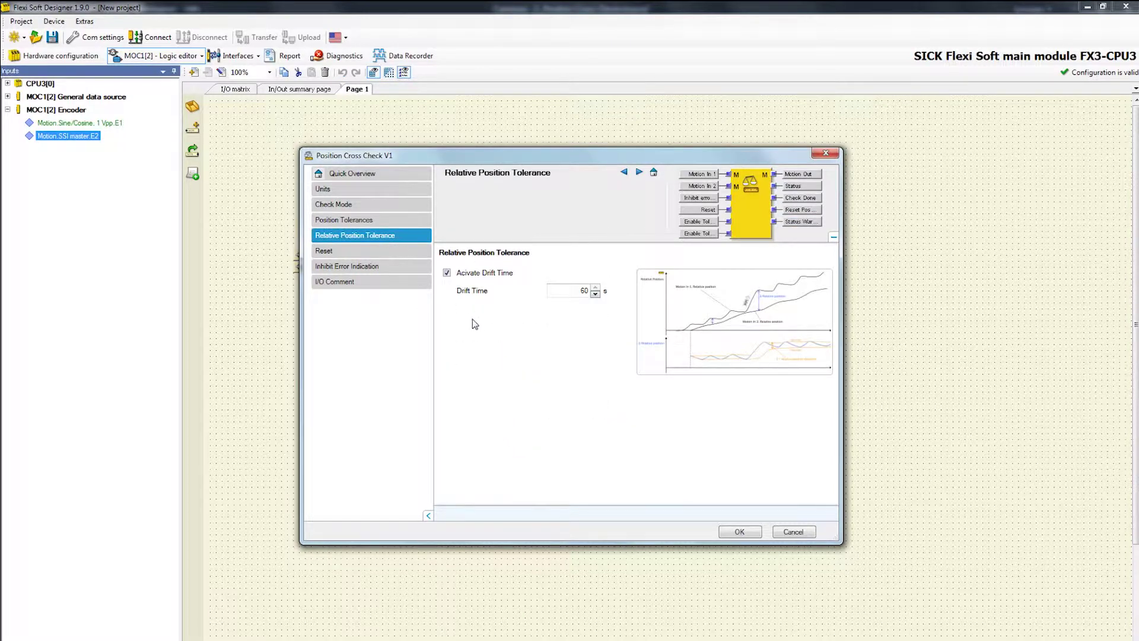
click(419, 249)
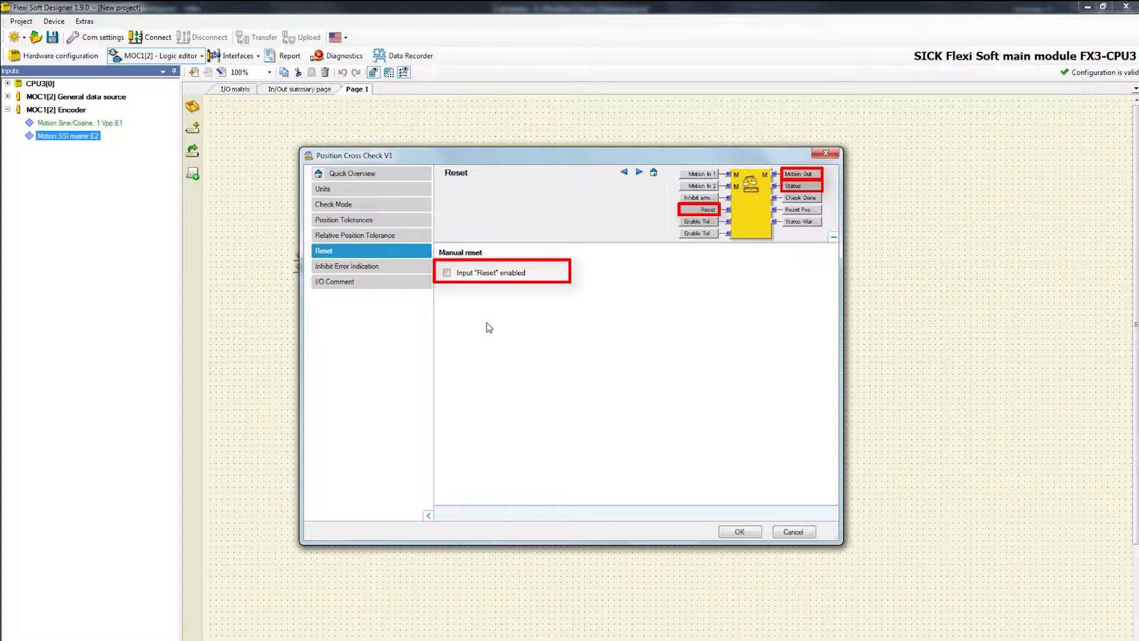
Step: Review the Inhibit Error Indication settings, leaving that input disabled
click(393, 268)
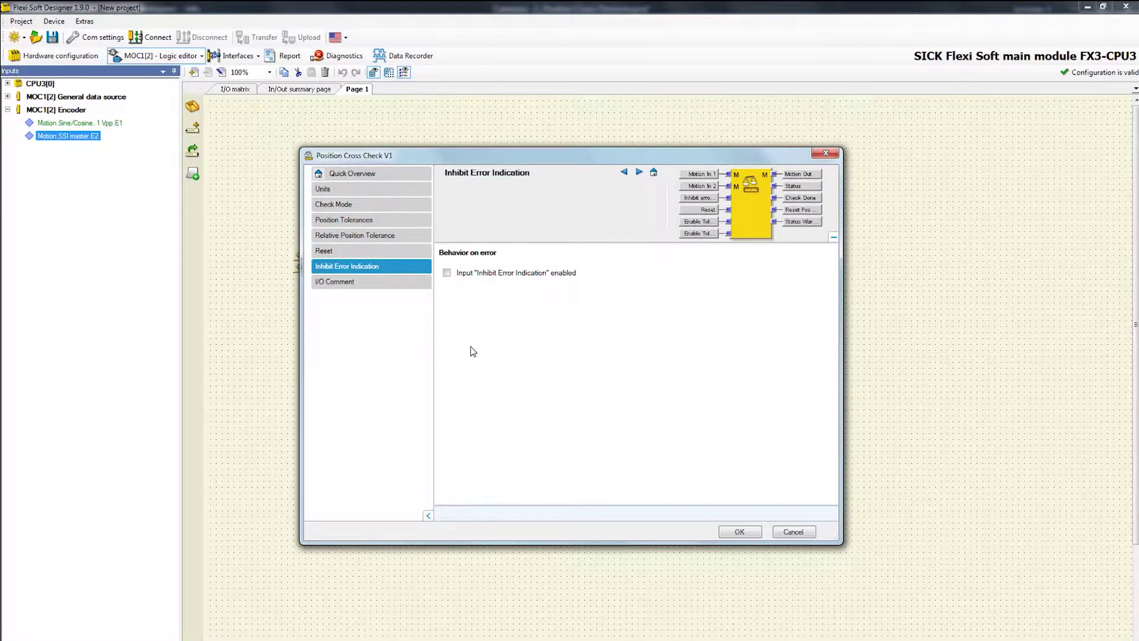